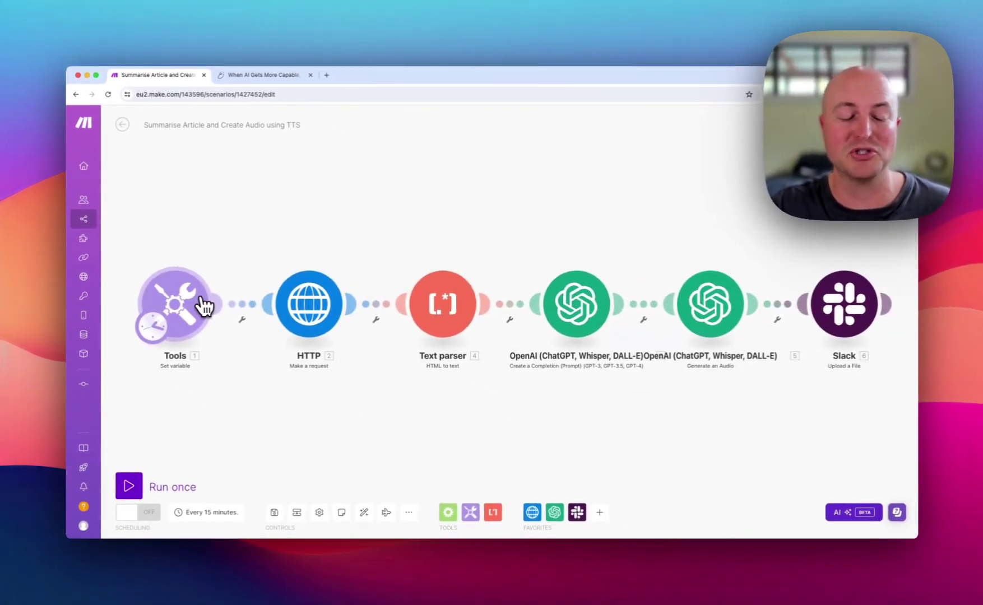
- Review the Article URL variable in the Tools module and the request settings of the HTTP module
left_click(204, 306)
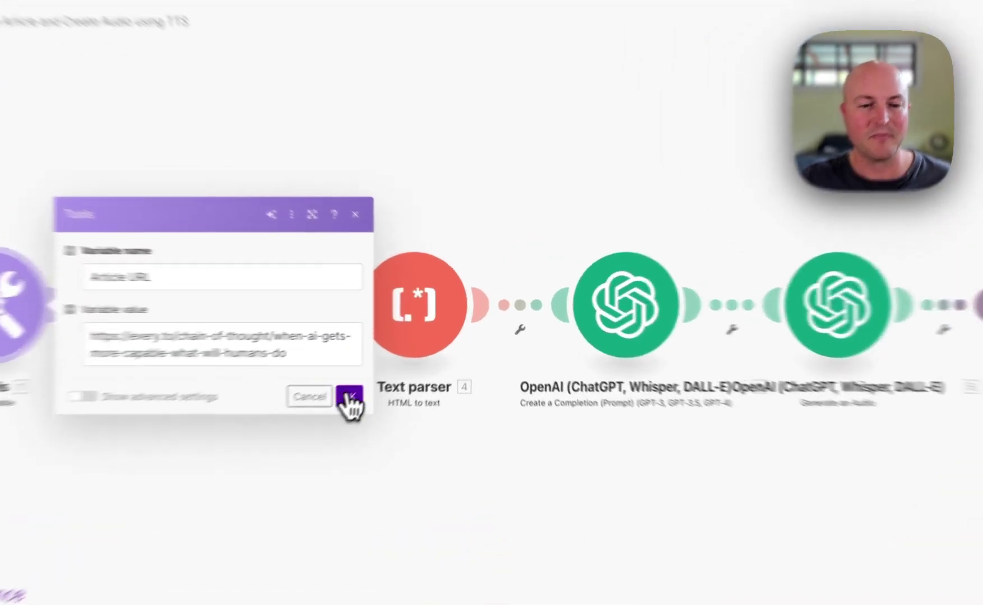
left_click(402, 362)
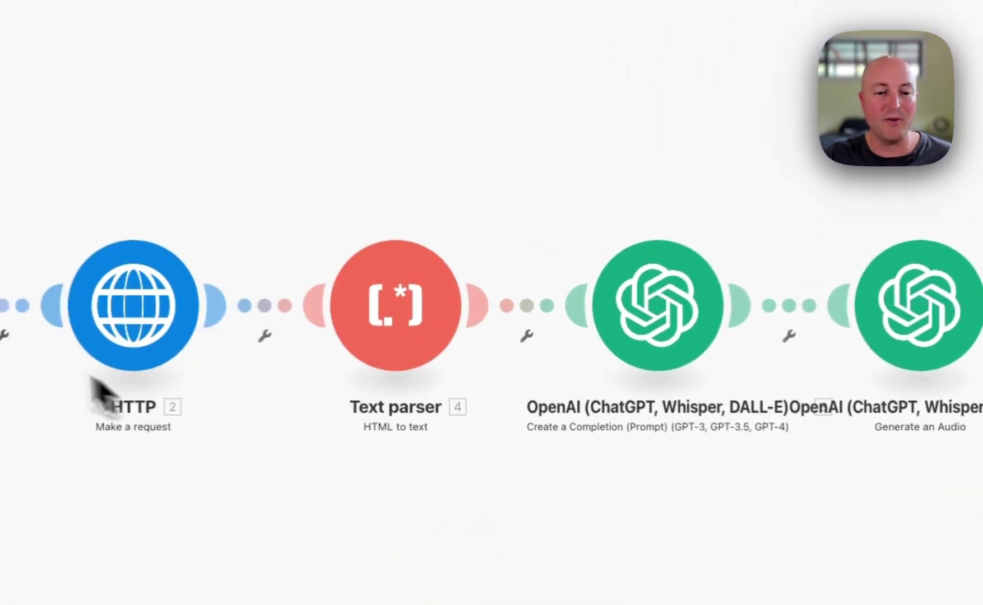
left_click(145, 322)
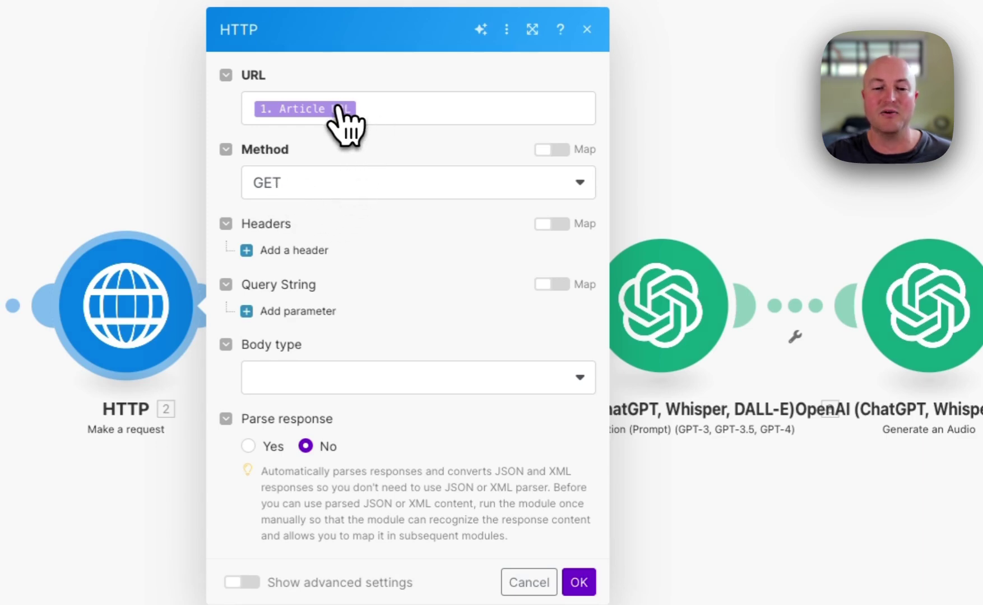
left_click(579, 583)
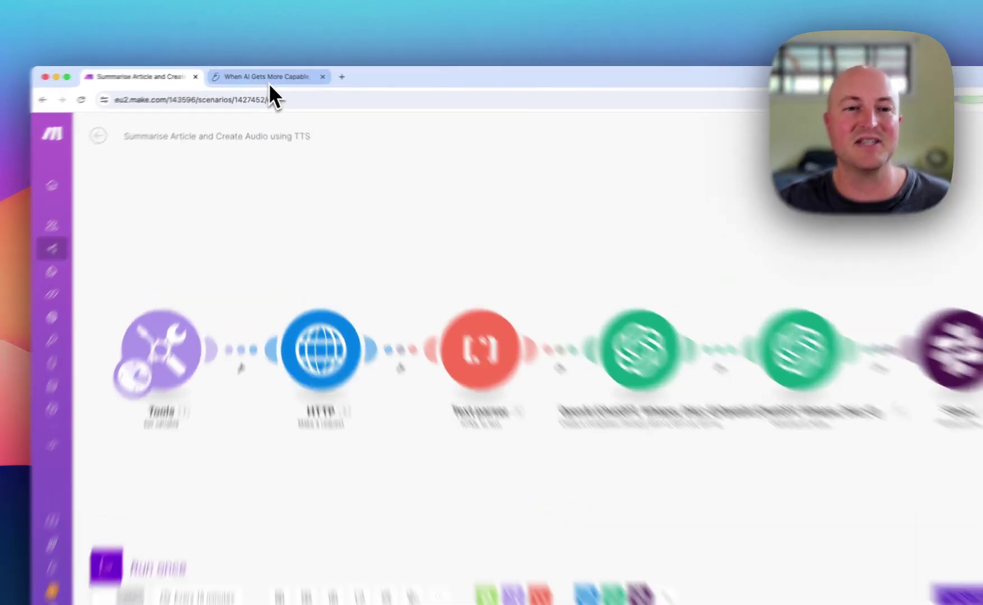
- View the source article page, and check the HTML input mapped in the scenario's Text parser module
left_click(265, 80)
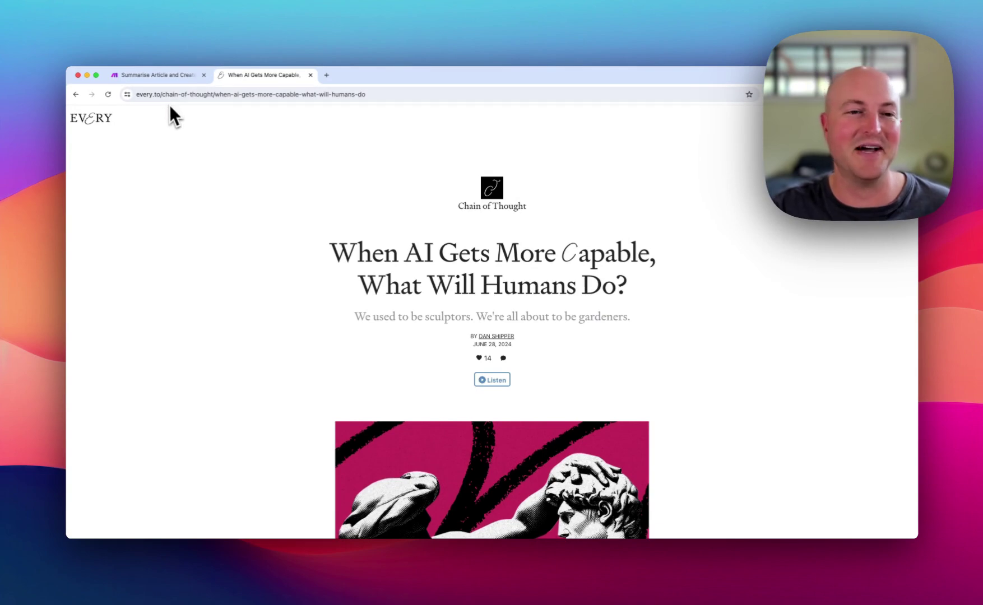
left_click(175, 75)
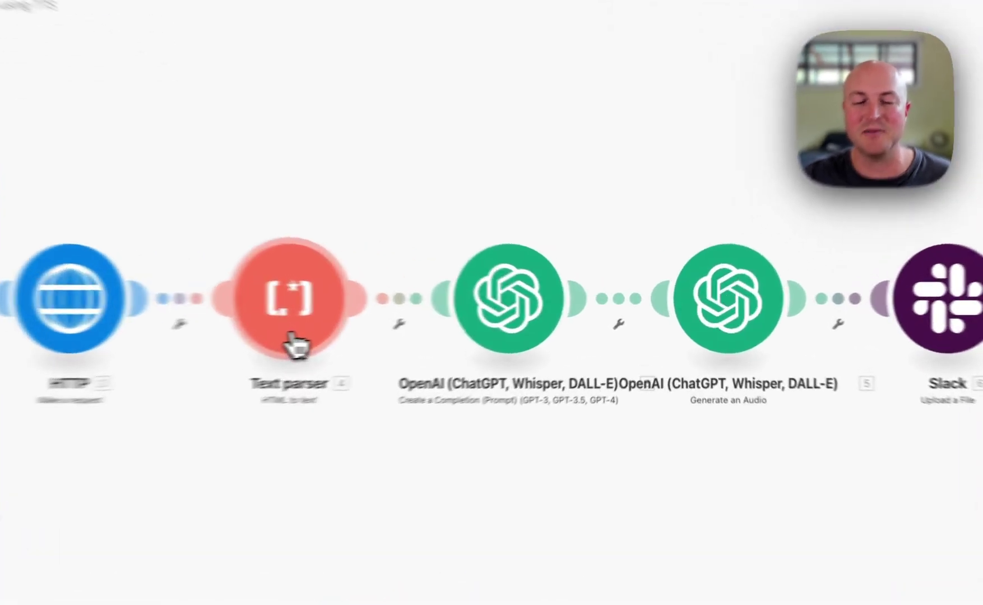
left_click(446, 334)
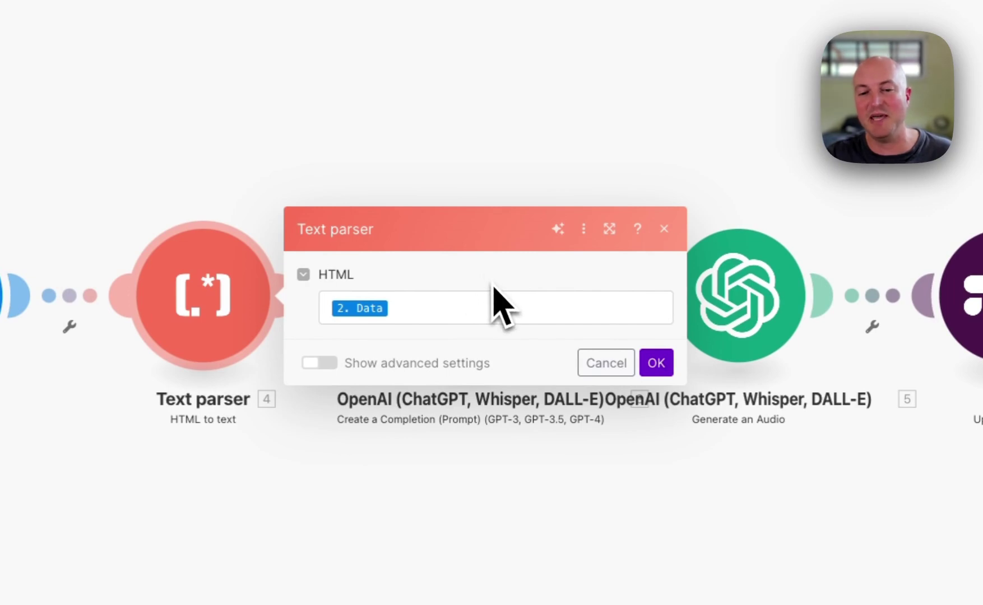
left_click(445, 169)
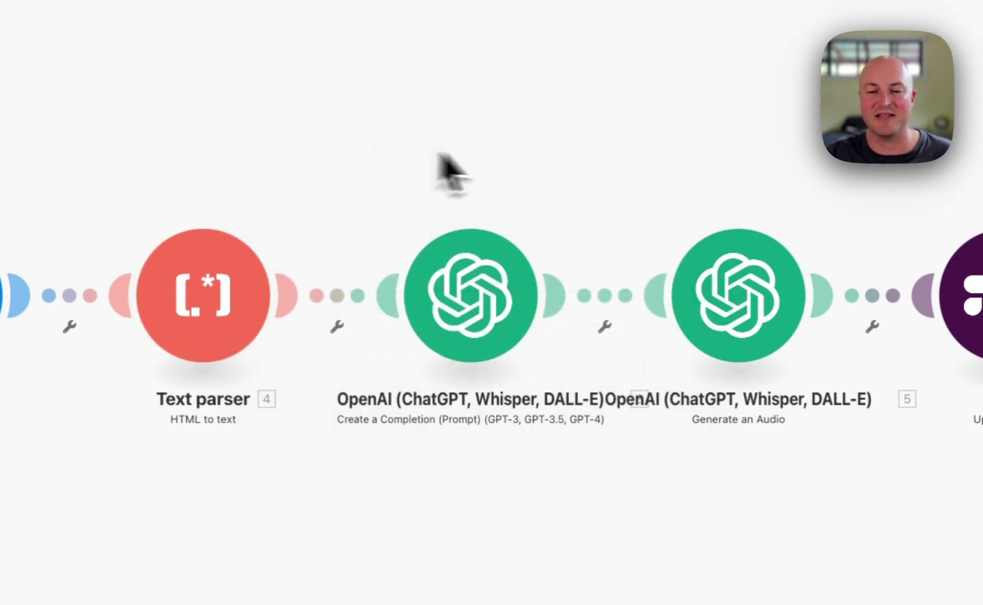
- Set the model of the OpenAI Create a Completion module to gpt-4o (system)
left_click(487, 283)
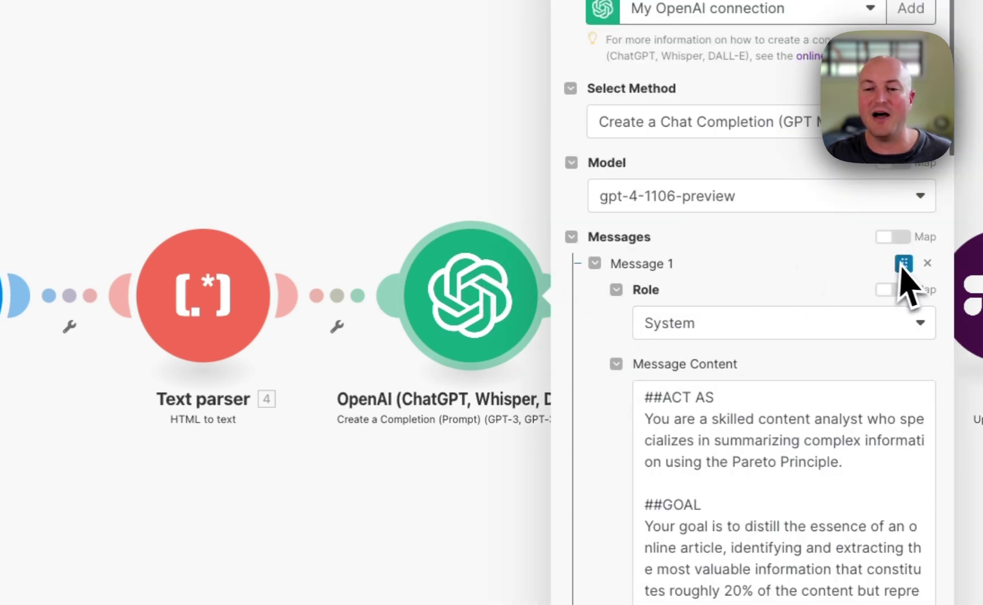
left_click(815, 201)
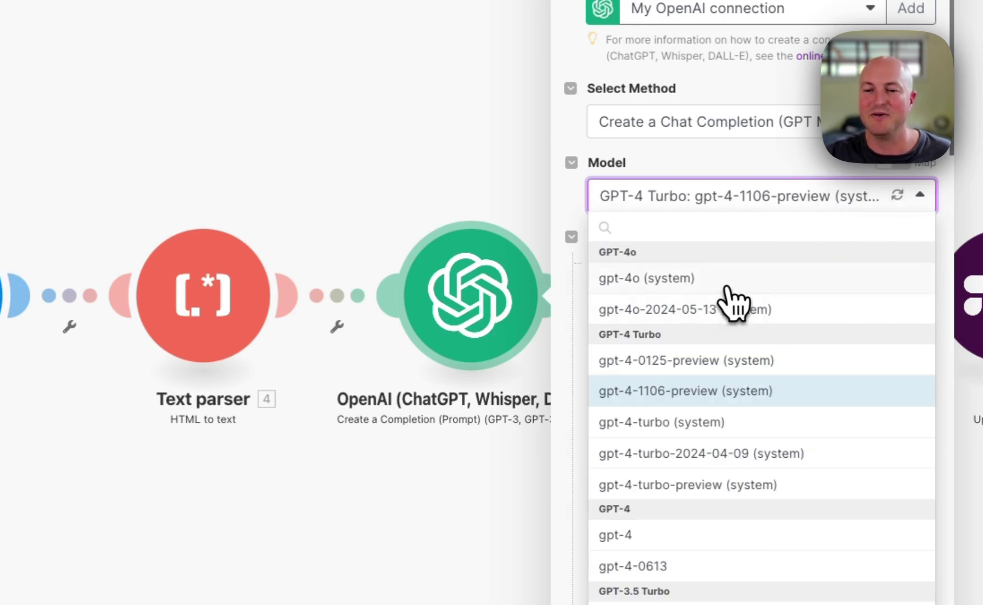
left_click(727, 285)
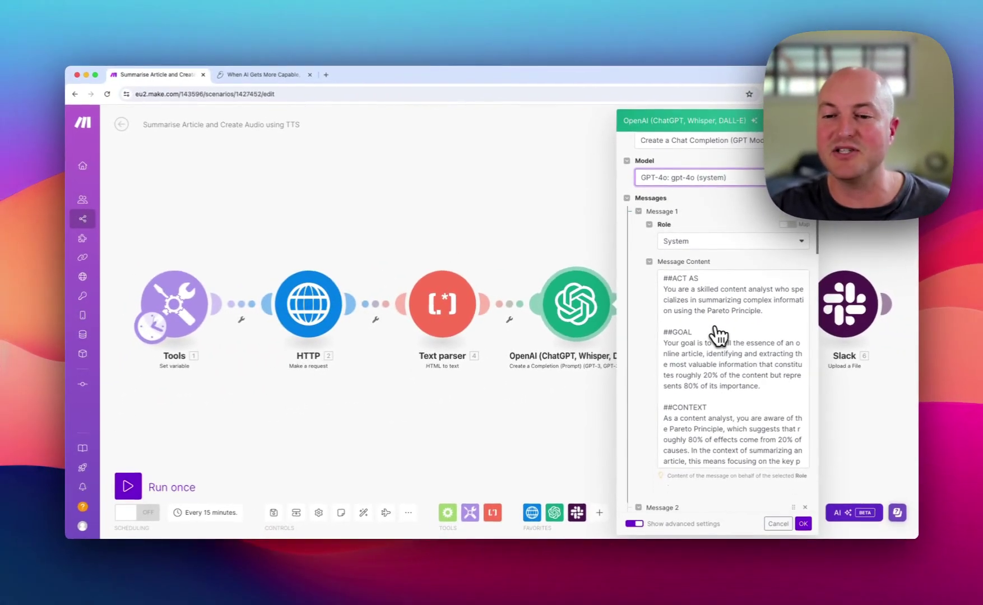
- Review the completion module's system prompt, user message, token limit and temperature, and save its settings
scroll(718, 337, "down", 2)
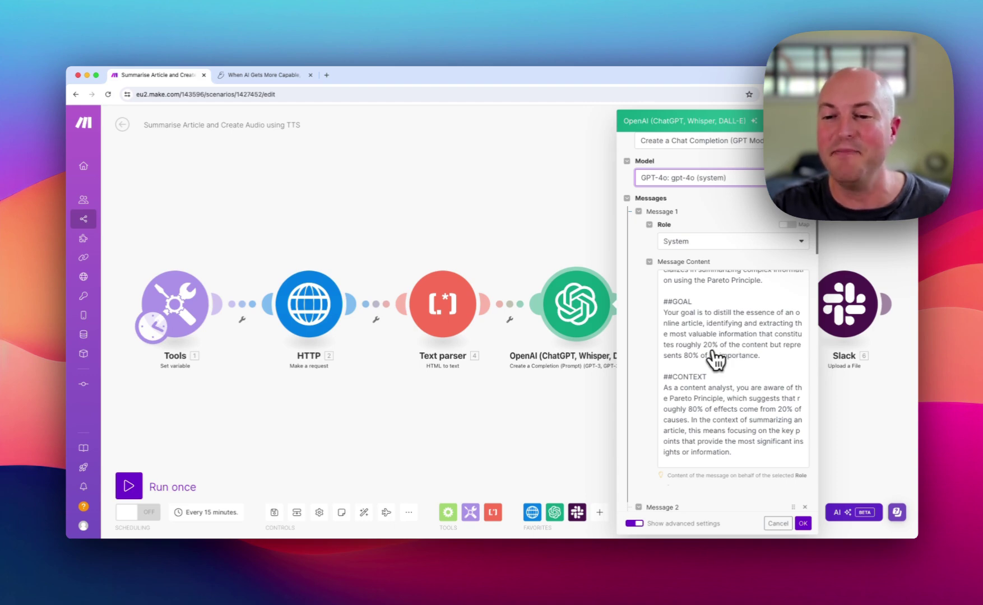
scroll(755, 352, "down", 10)
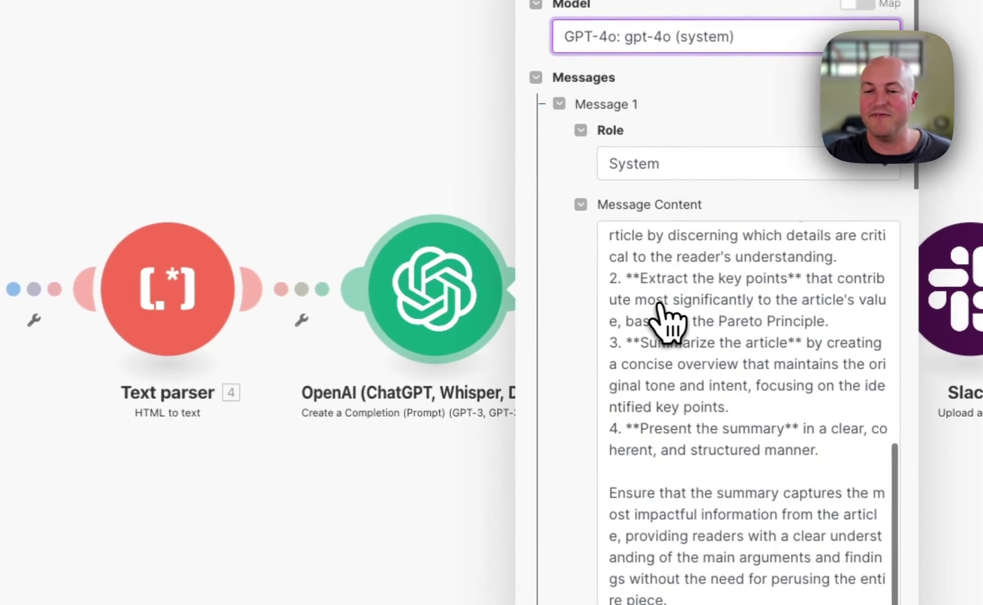
scroll(661, 314, "down", 8)
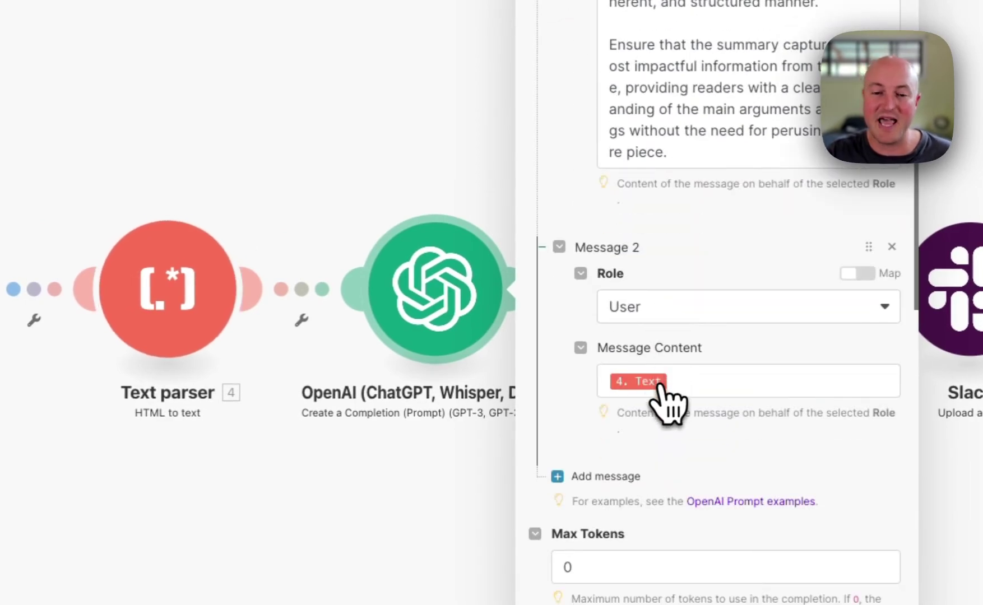
scroll(662, 386, "down", 4)
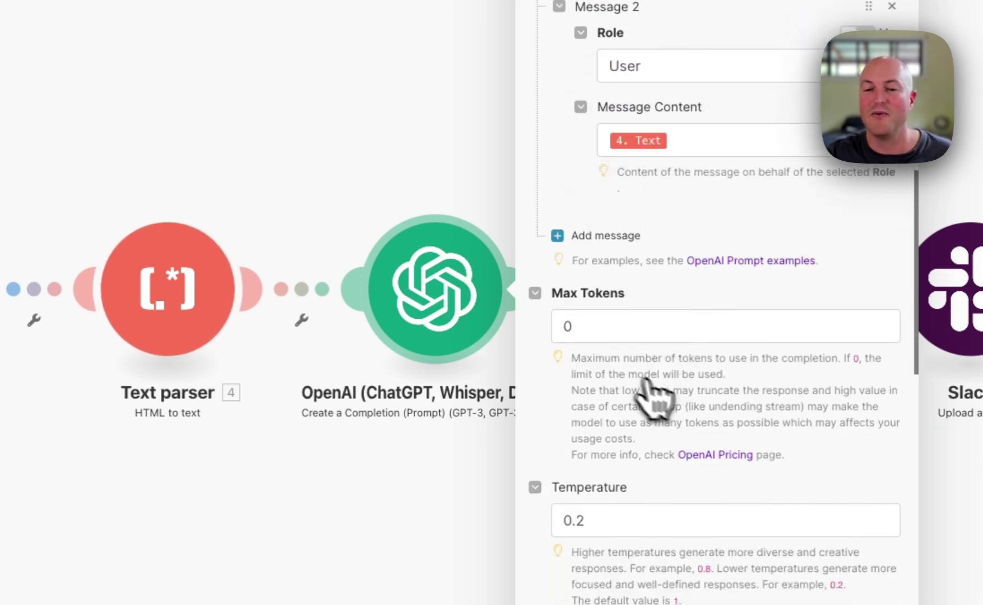
scroll(644, 334, "down", 1)
scroll(644, 336, "down", 4)
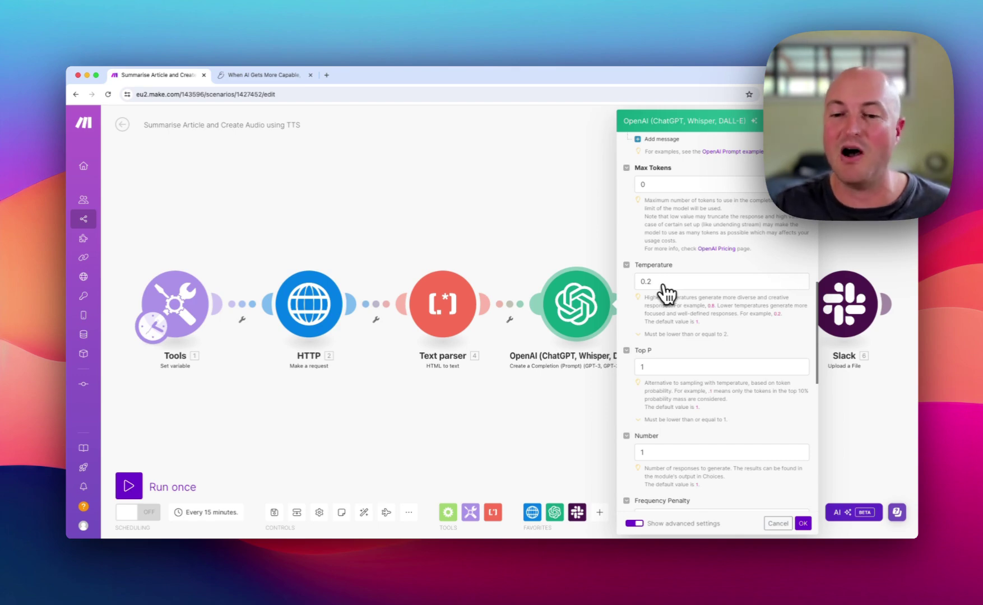
scroll(668, 297, "down", 10)
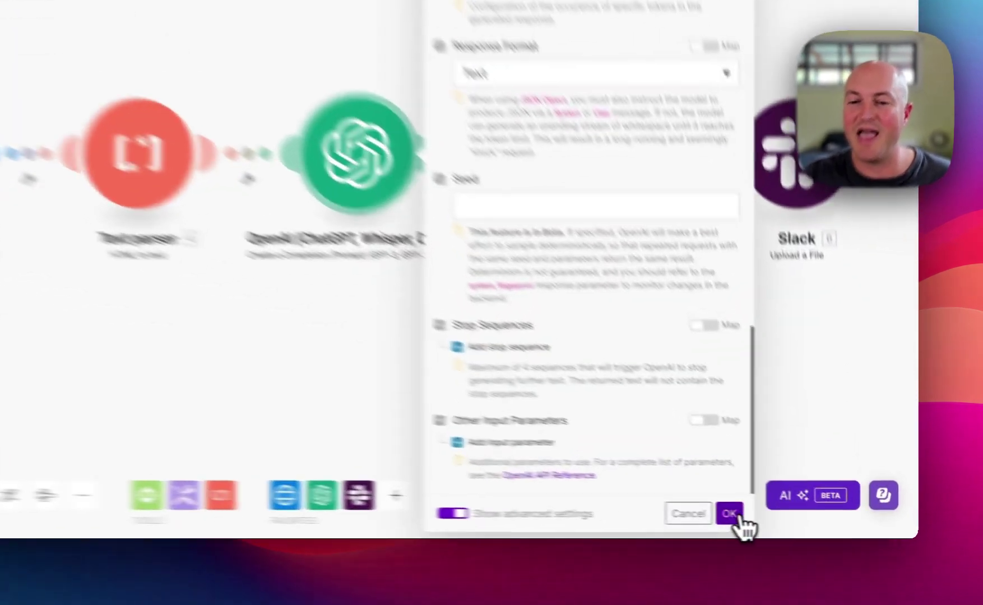
left_click(802, 523)
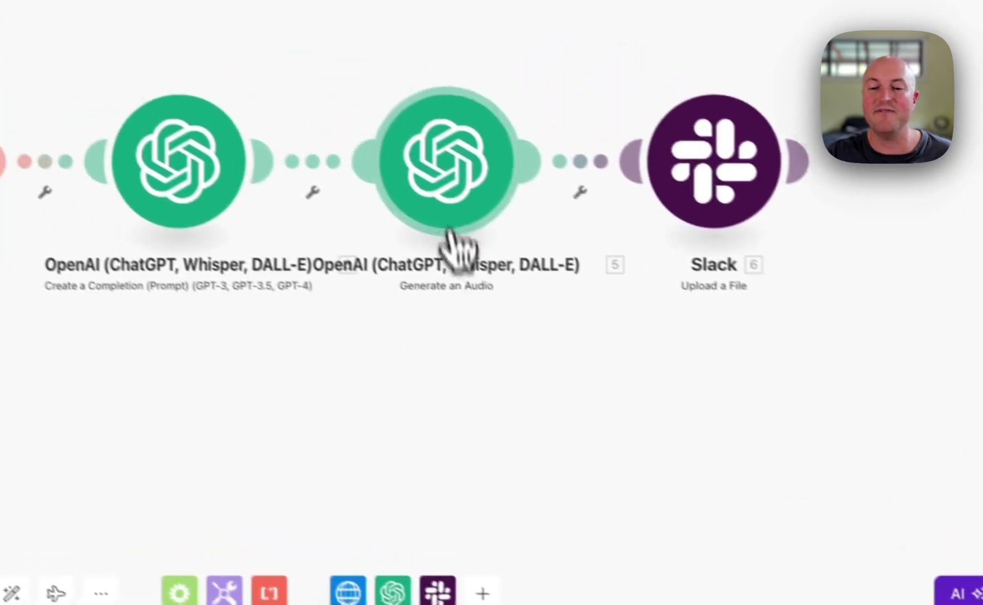
- Show the advanced settings of the OpenAI Generate an Audio module and choose the Alloy voice
left_click(451, 224)
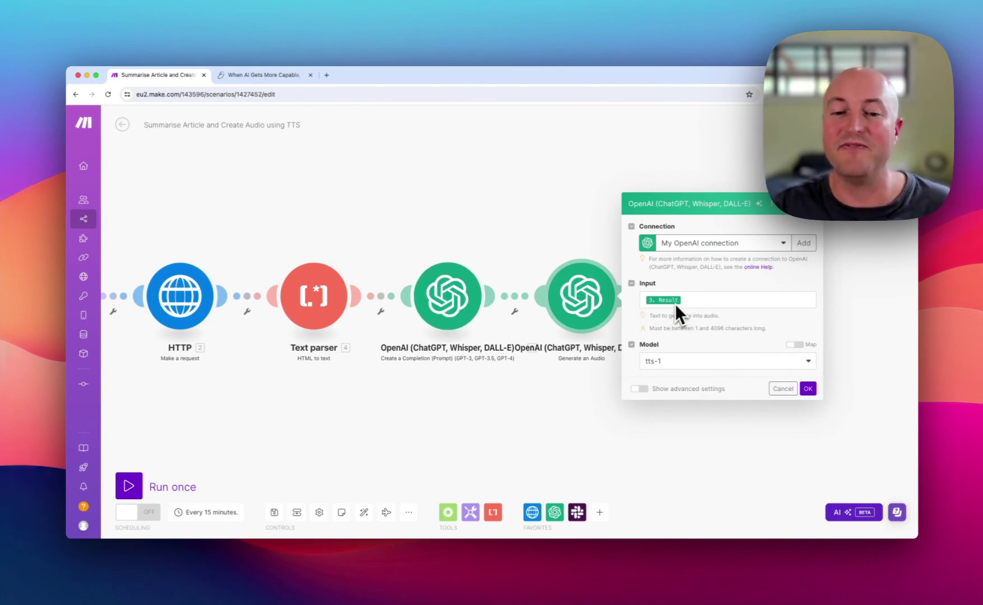
mouse_move(675, 305)
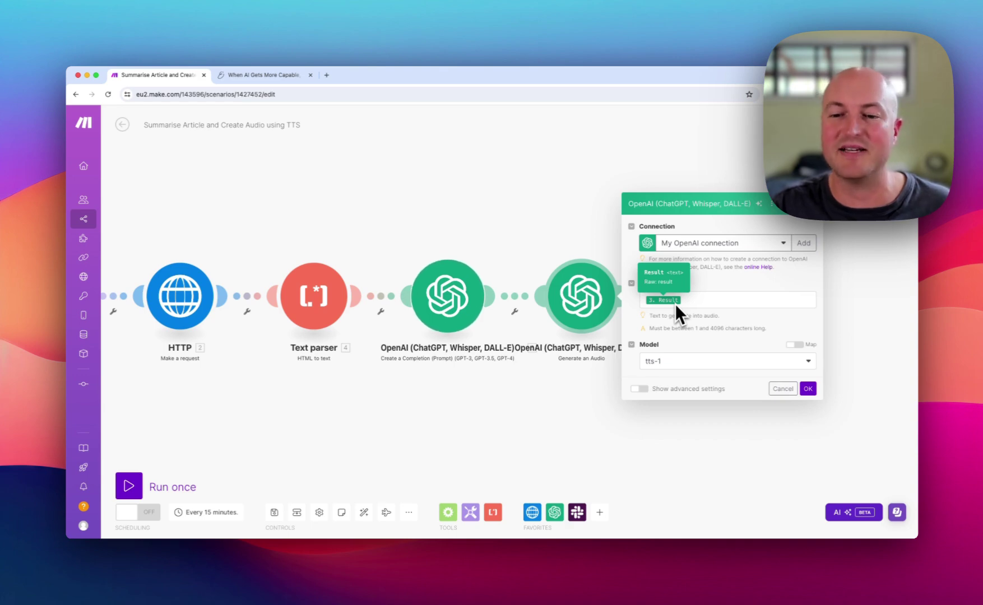
left_click(644, 389)
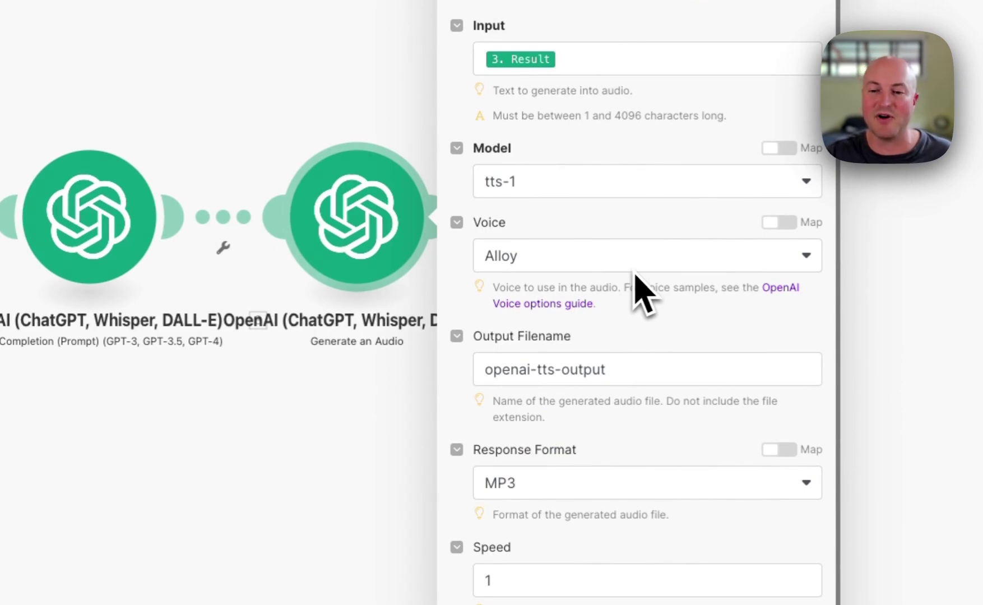
left_click(574, 264)
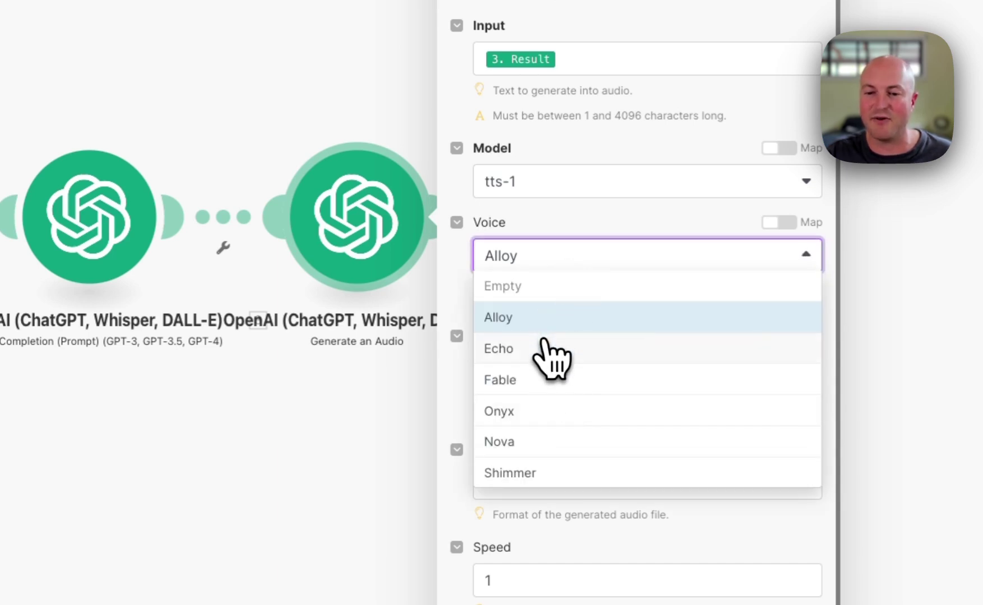
left_click(504, 314)
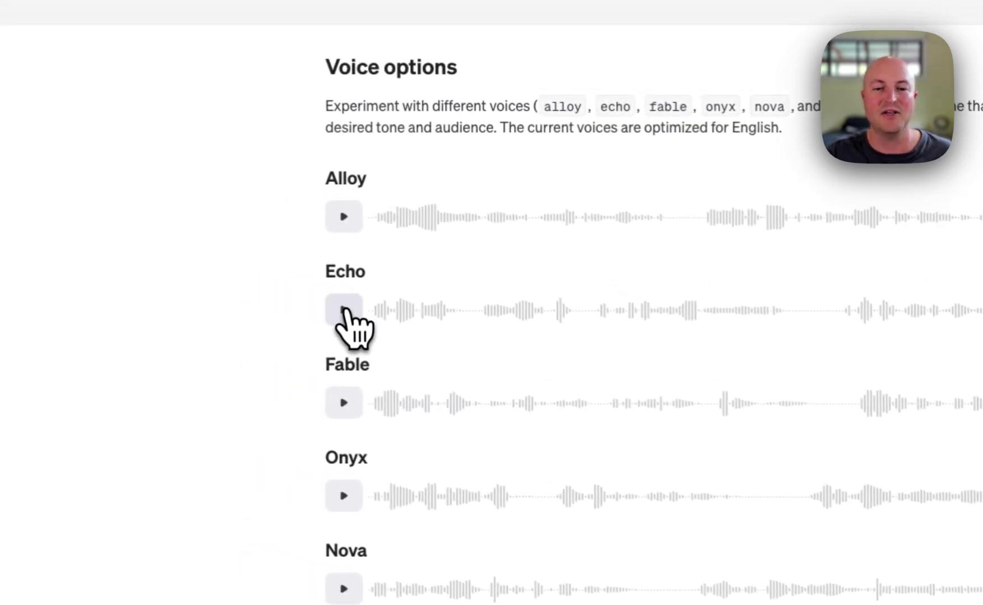
- Listen to the Echo, Fable and Nova samples in OpenAI's voice options guide, and return to the scenario
left_click(345, 310)
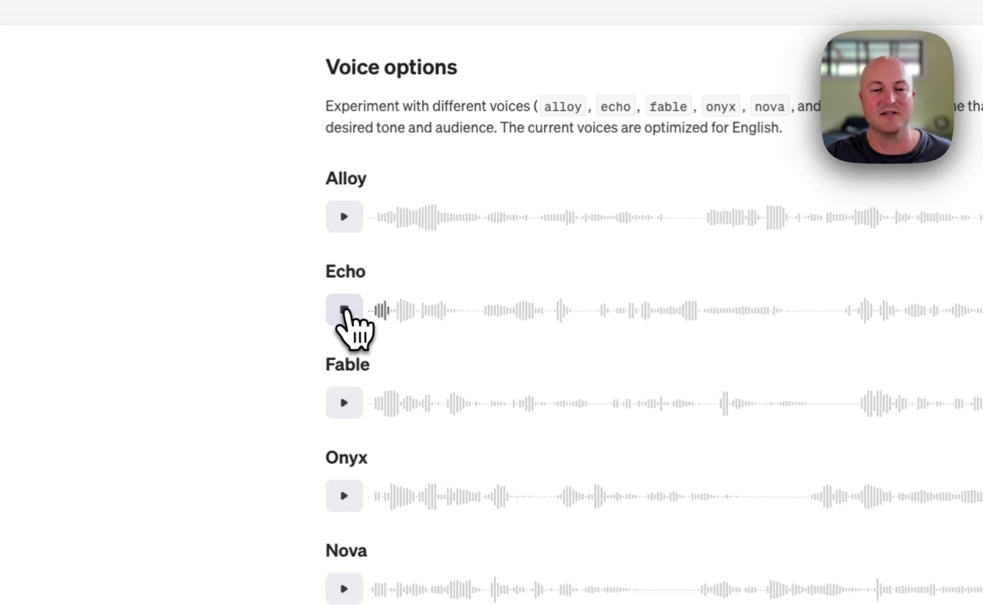
left_click(344, 403)
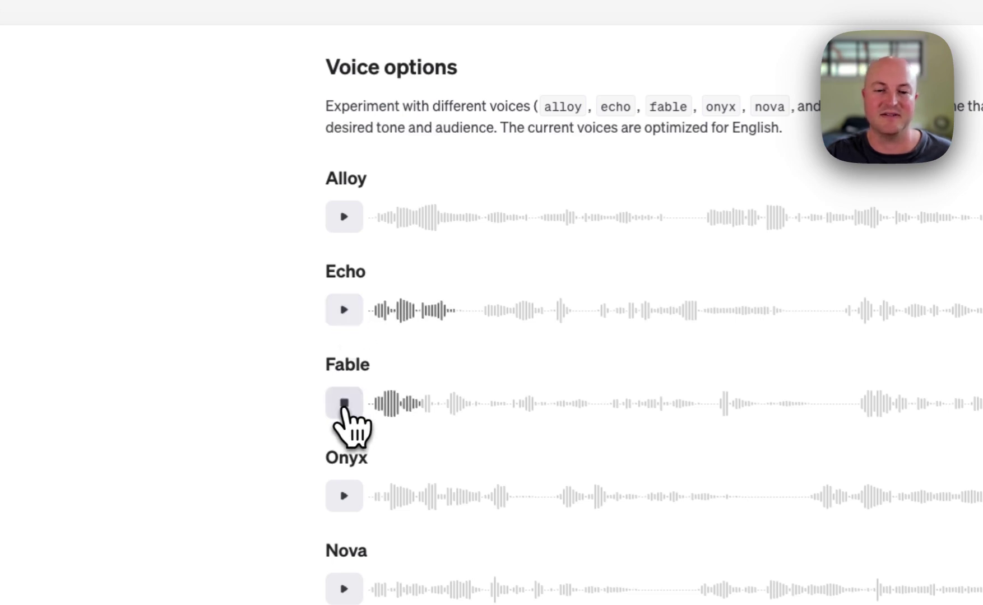
left_click(344, 588)
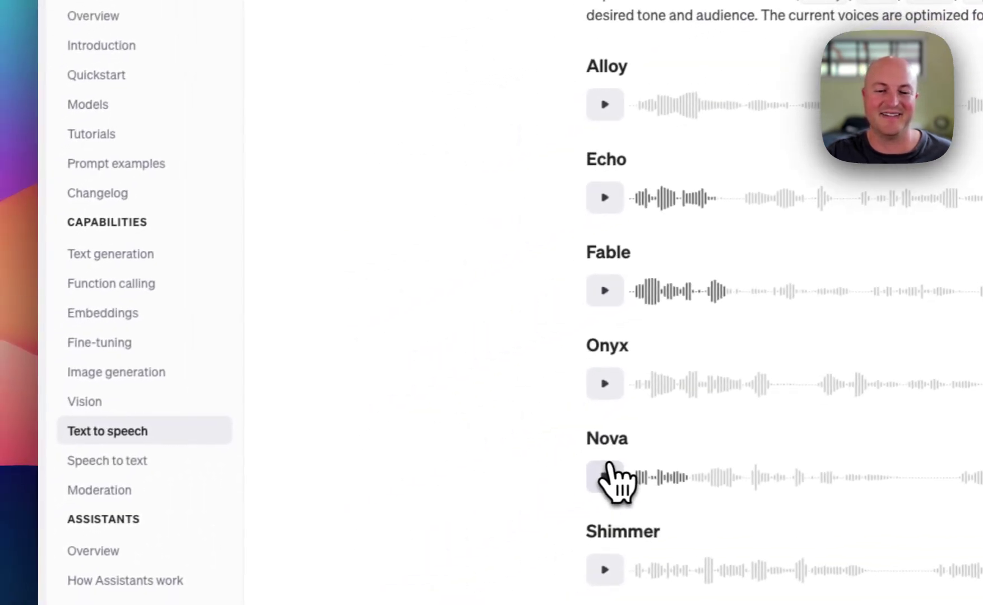
left_click(219, 11)
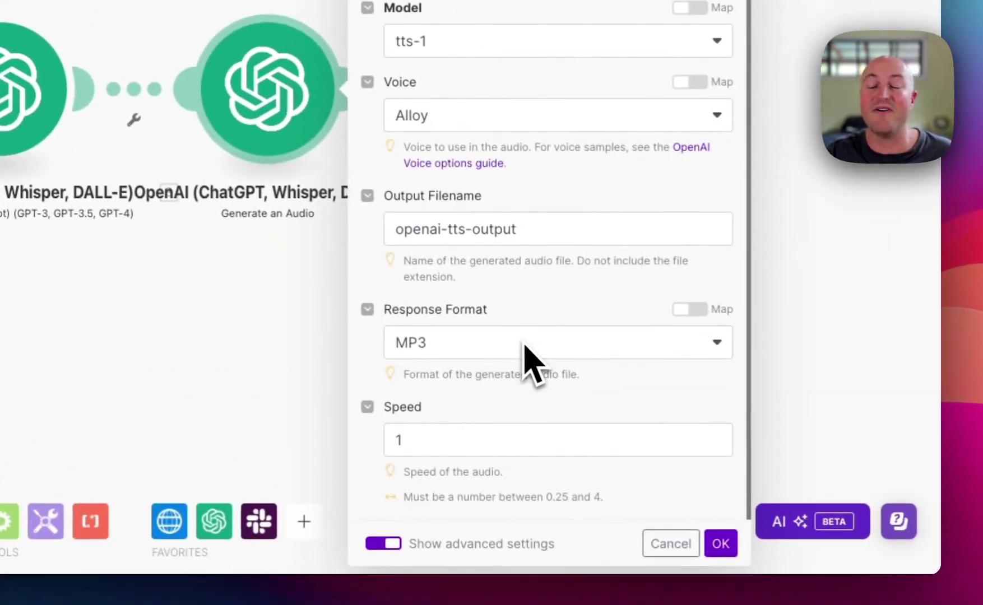
left_click(472, 440)
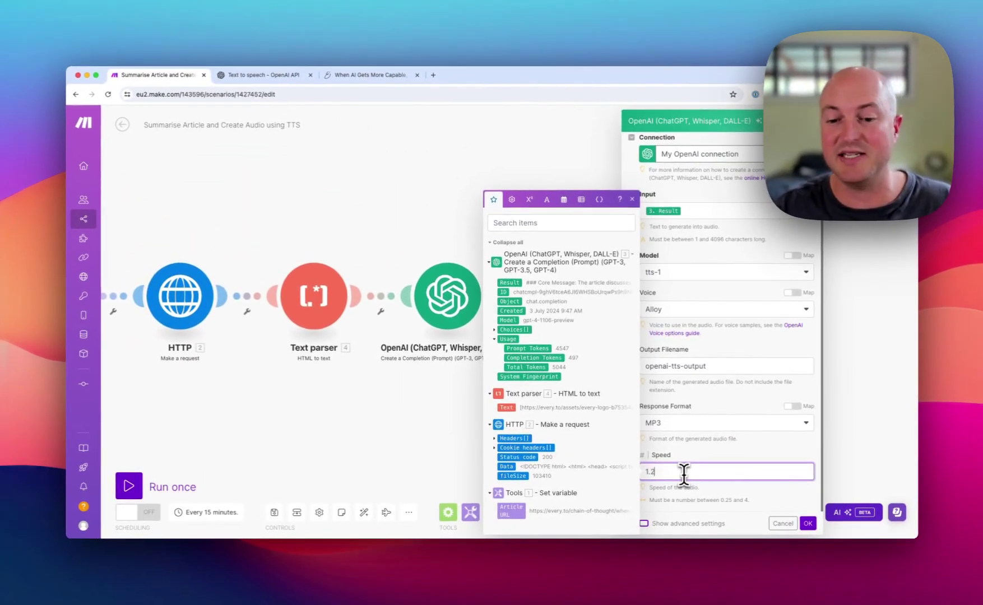
type(".2")
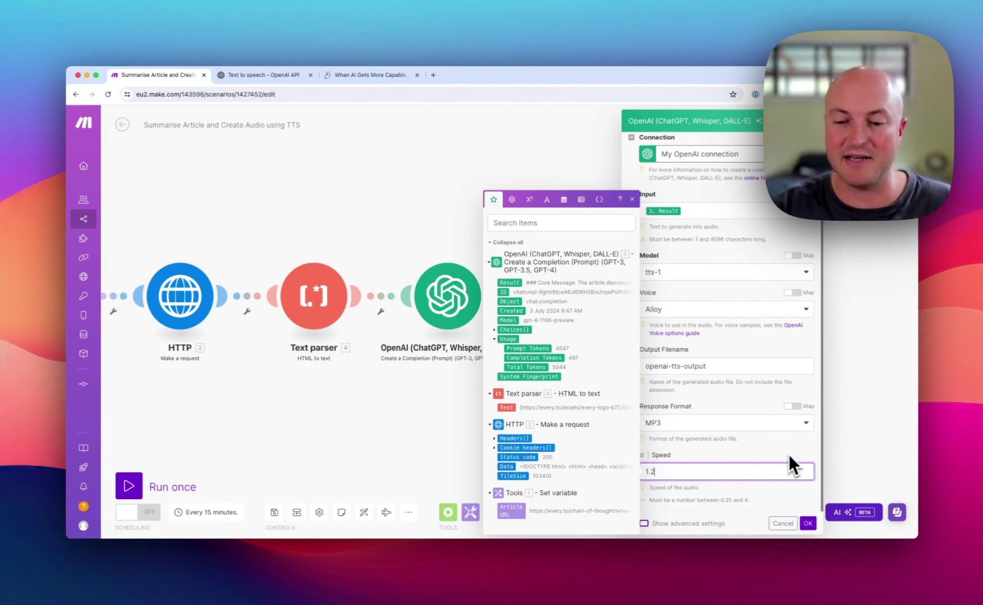
key("BackSpace")
key("BackSpace")
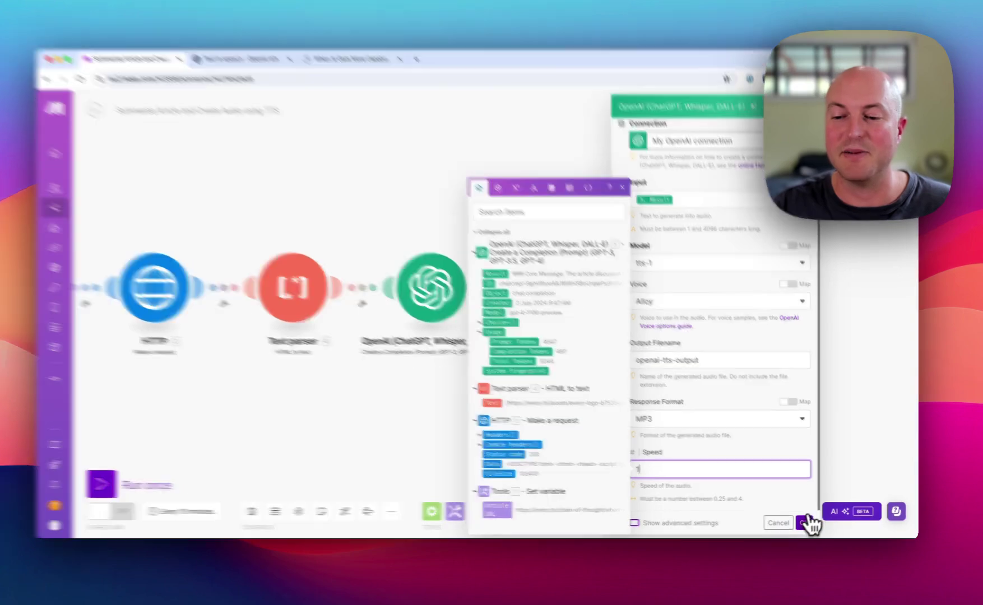
- Save the Generate an Audio module's settings and run the scenario once
left_click(803, 523)
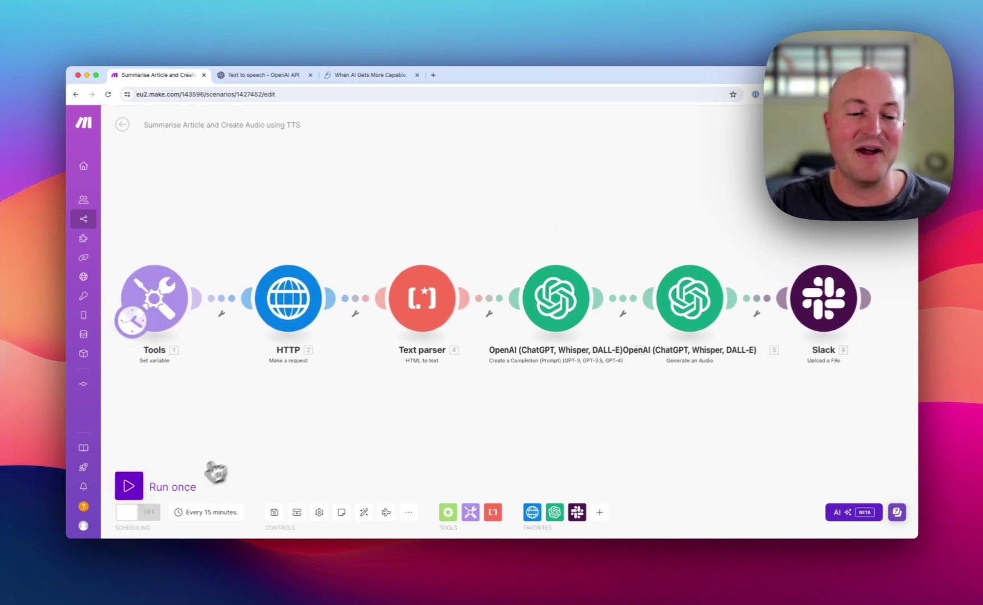
left_click(152, 484)
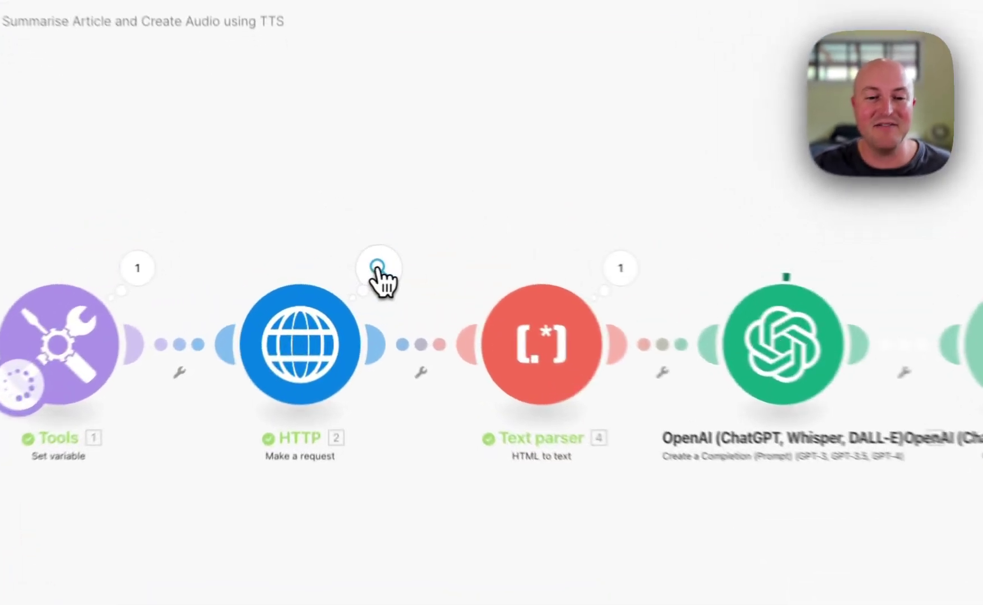
- Inspect the raw page data in the HTTP module's output bundle from the run
left_click(353, 265)
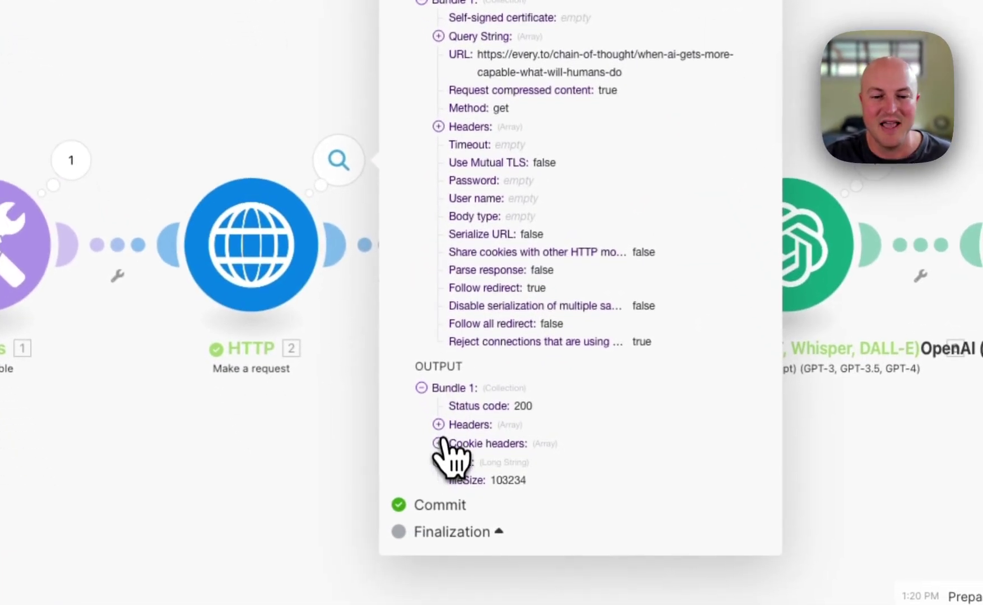
left_click(445, 463)
scroll(520, 307, "down", 10)
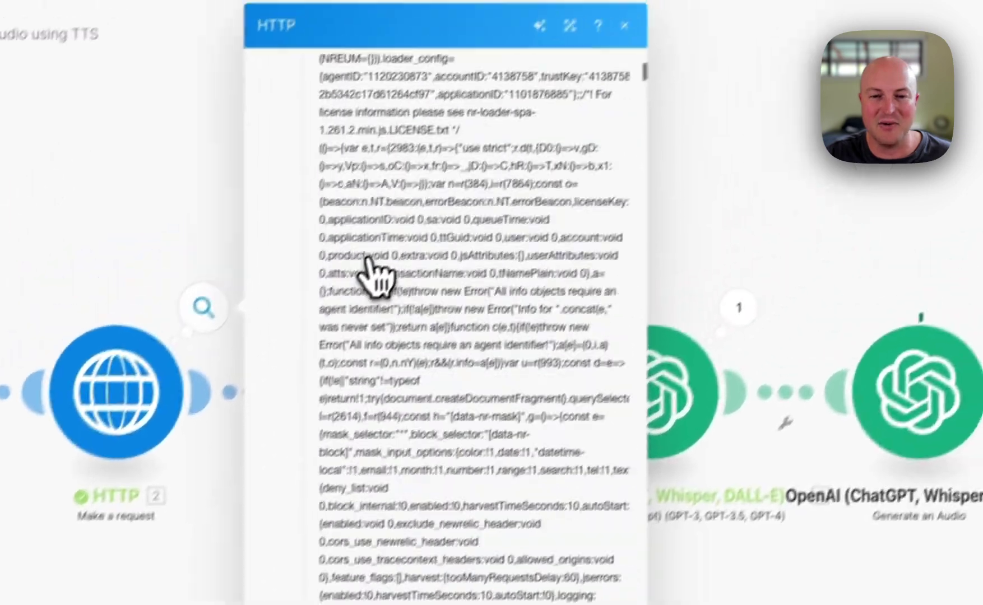
scroll(373, 267, "down", 20)
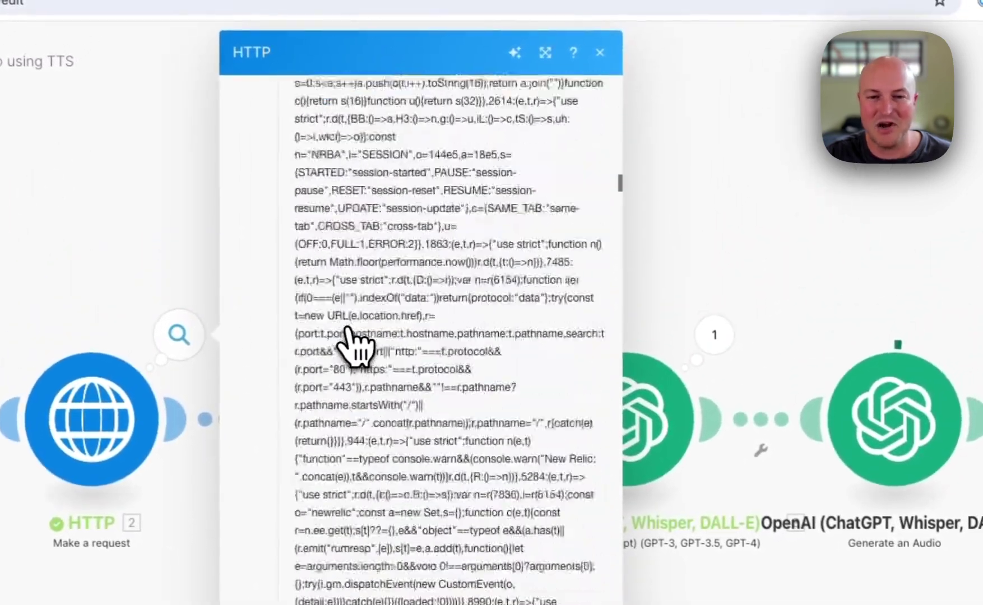
scroll(351, 344, "down", 15)
left_click(632, 210)
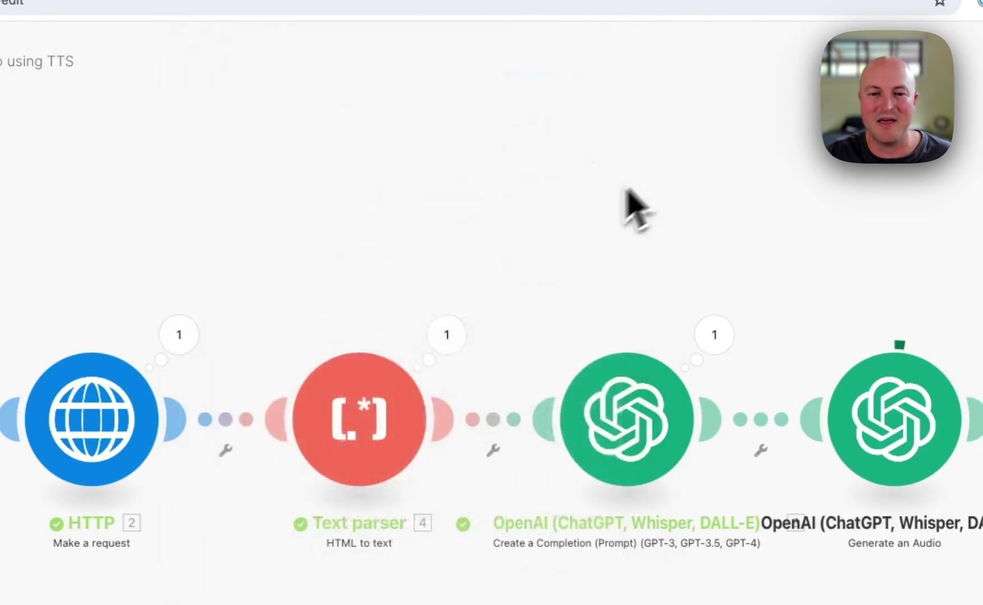
- Inspect the plain article text in the Text parser module's output bundle from the run
left_click(448, 334)
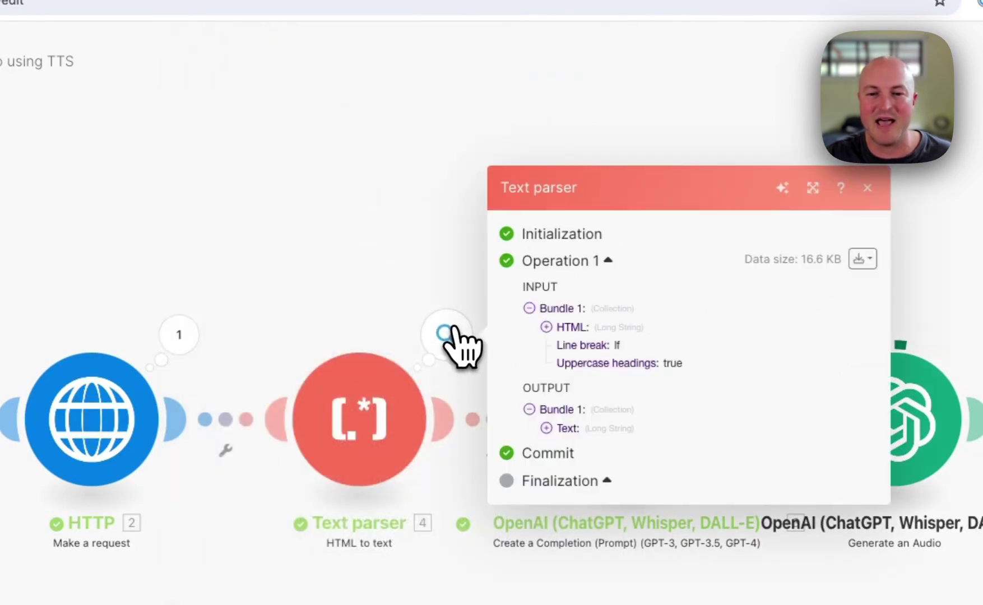
left_click(546, 428)
scroll(632, 406, "down", 10)
scroll(633, 407, "down", 15)
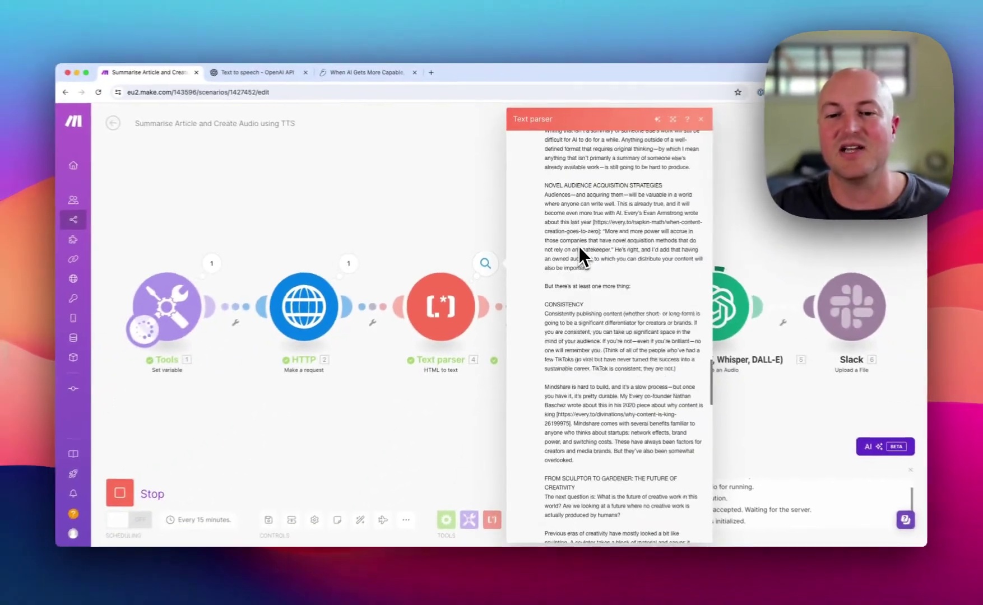
scroll(577, 245, "down", 10)
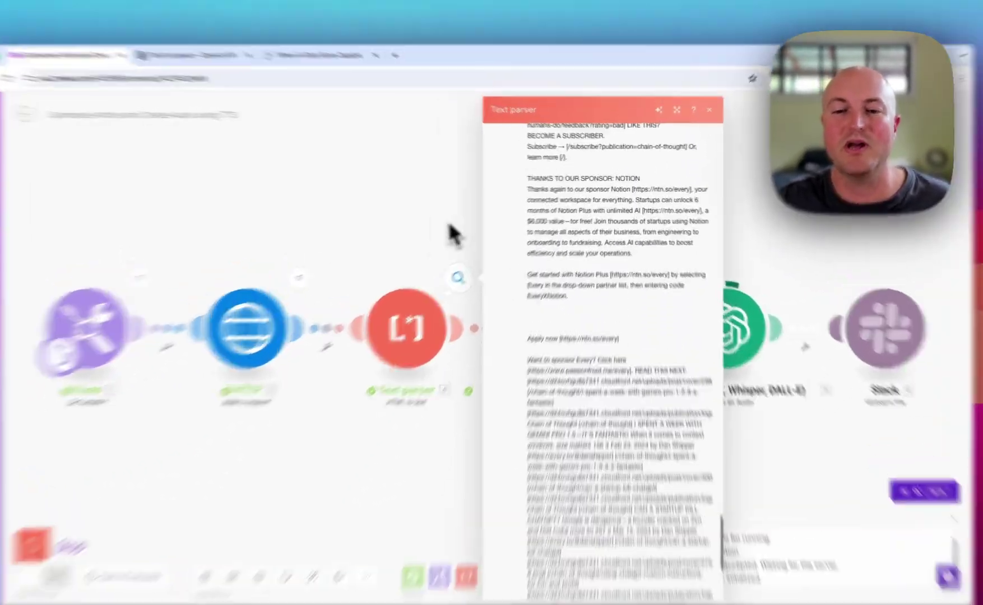
left_click(449, 227)
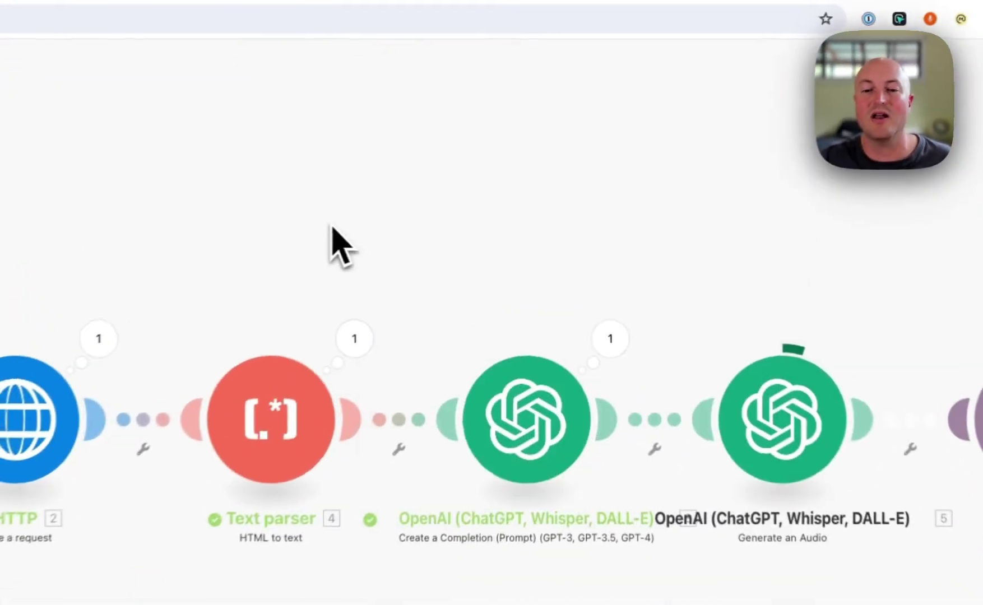